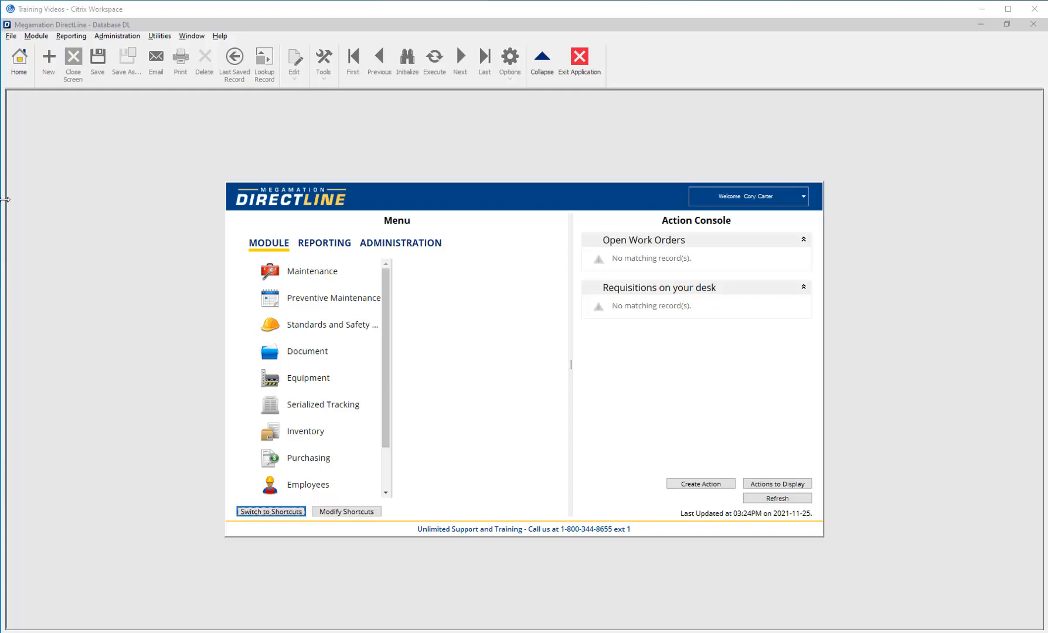
- Open the Project Step Definition Entry form from the Project Management module
click(269, 248)
scroll(313, 301, down, 1)
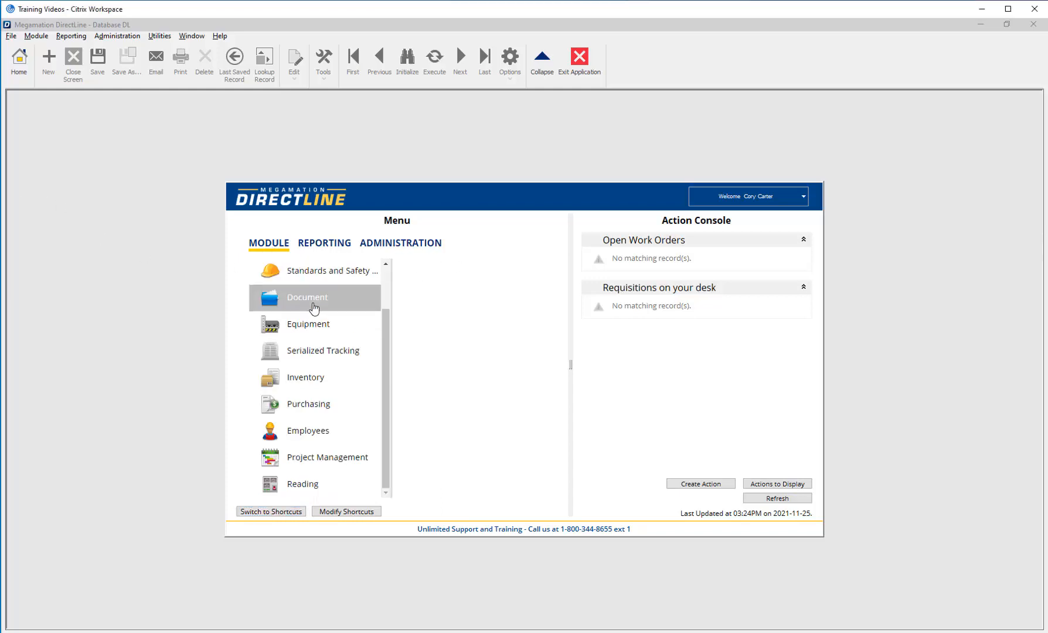
click(327, 465)
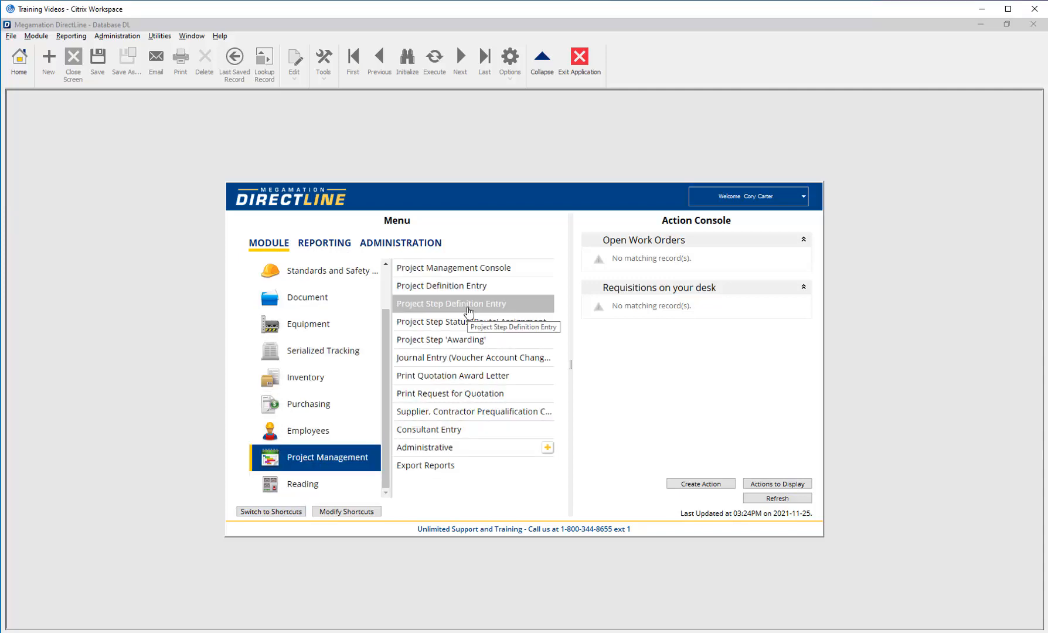
click(468, 305)
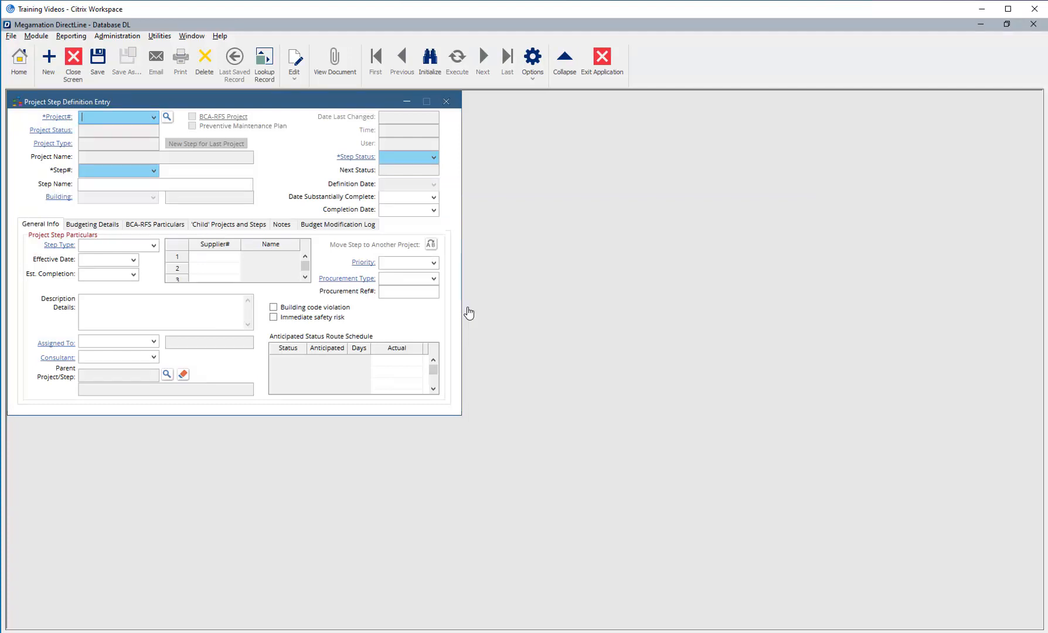
- Load project 21-1003, Welding Station Install, from the Available Projects list
click(153, 118)
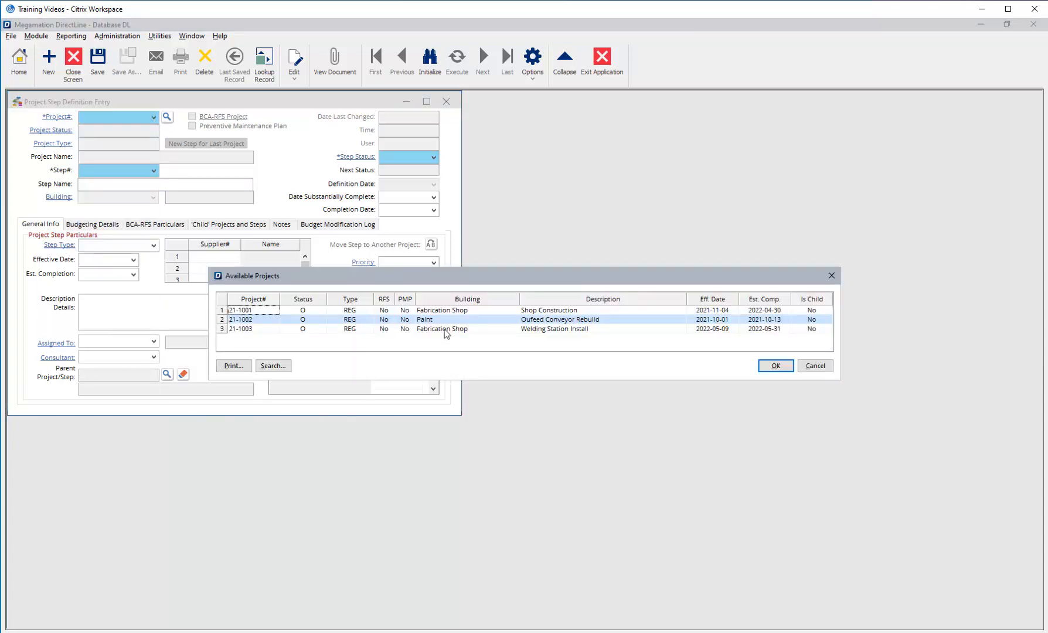
click(423, 329)
click(771, 368)
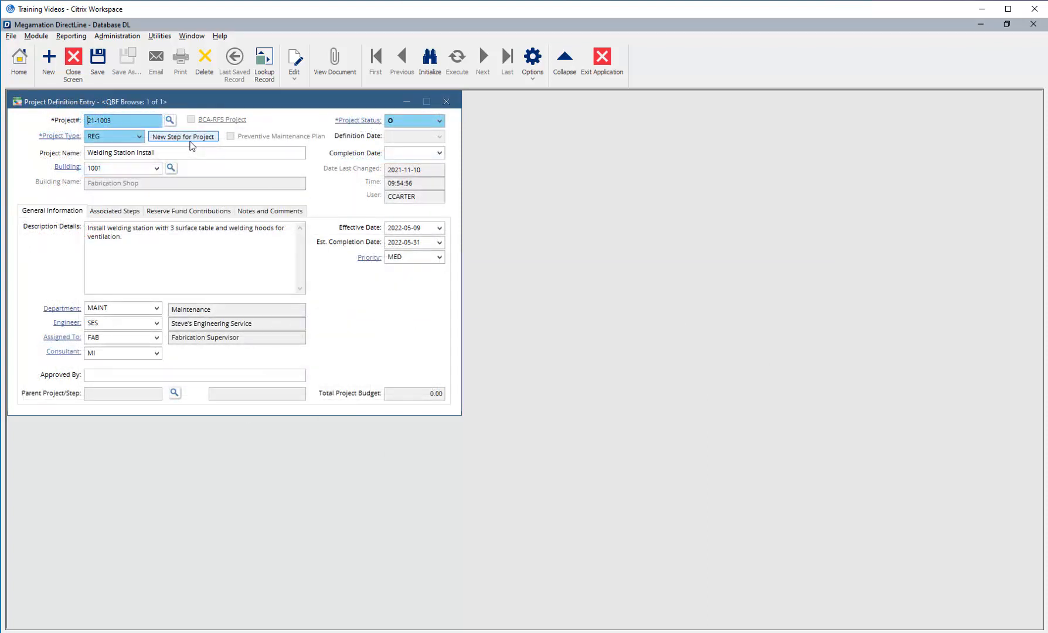
- Start a new step 1 for project 21-1003 (status O, building 1001) and go to Step Name
click(189, 141)
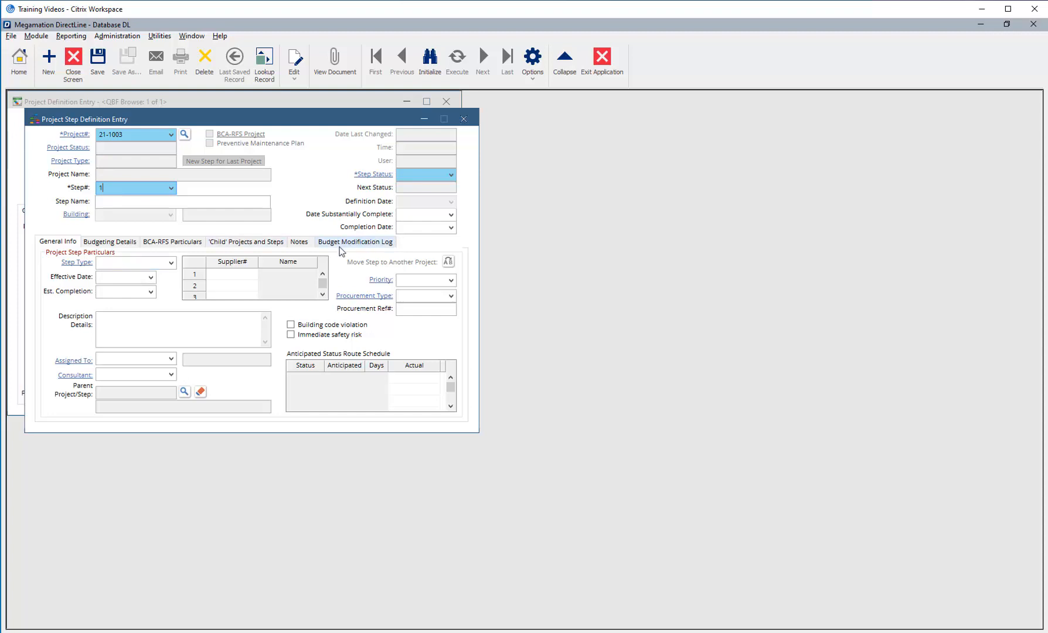
click(114, 201)
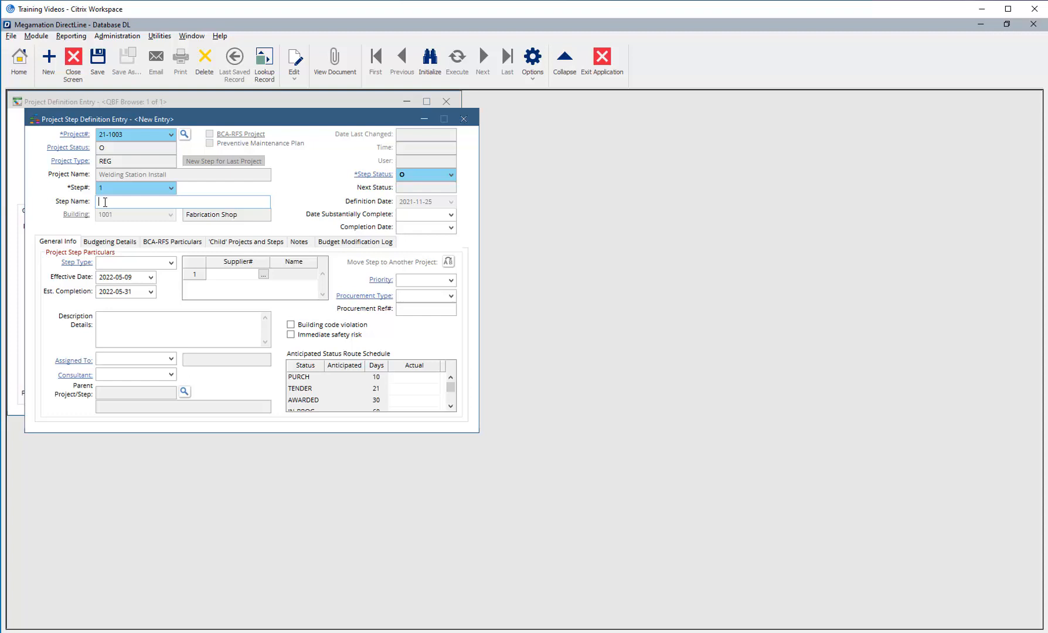
- Name the step 'Welding Station Design and Layout' and give it step type DES
text(Welding Station Design and Layout)
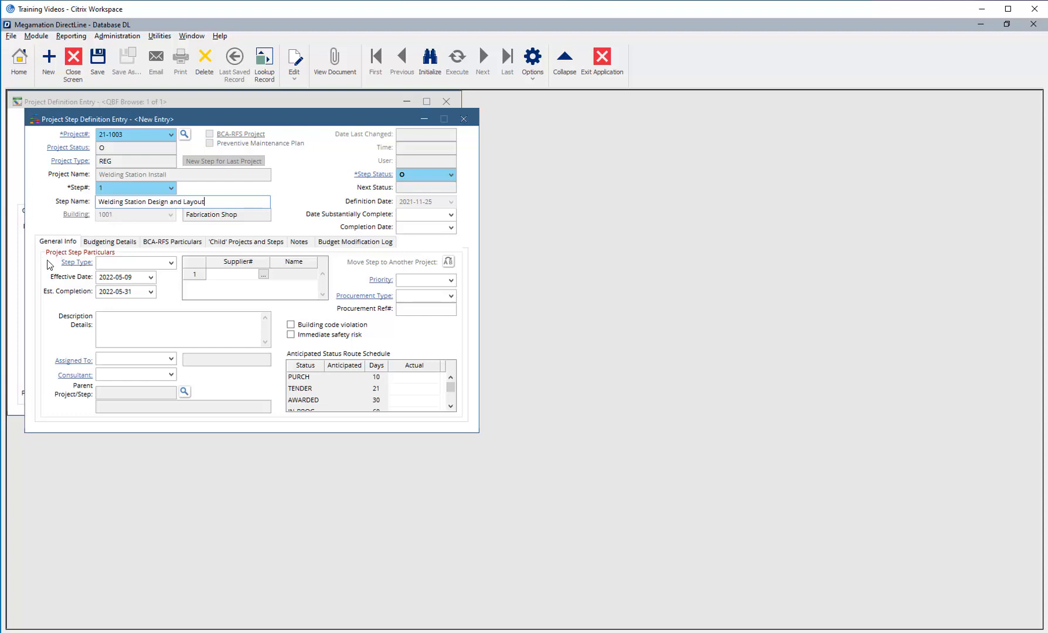
click(171, 263)
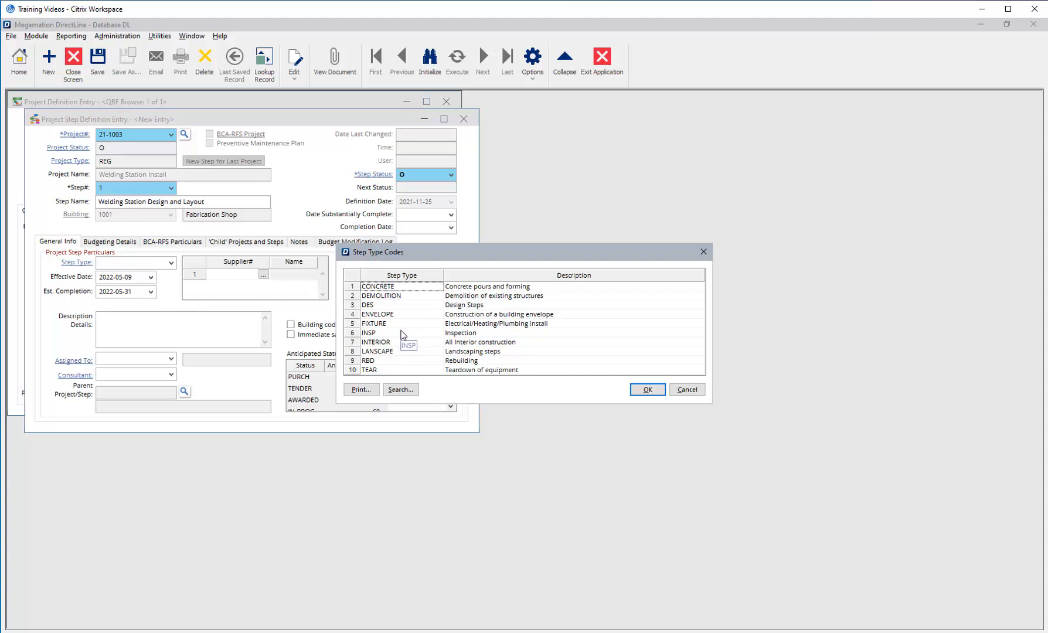
click(373, 305)
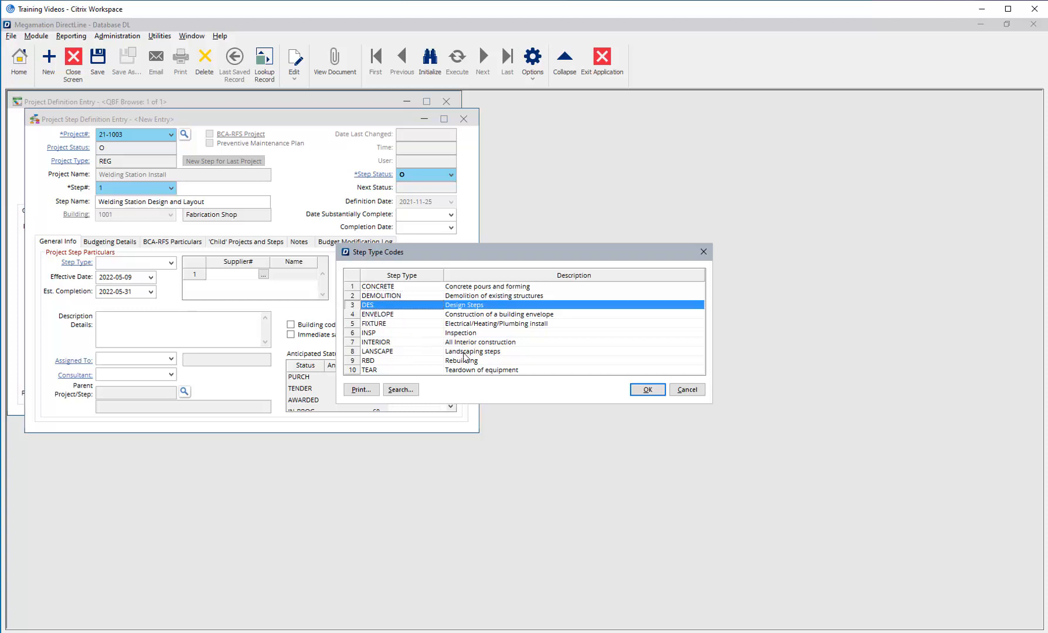
click(641, 396)
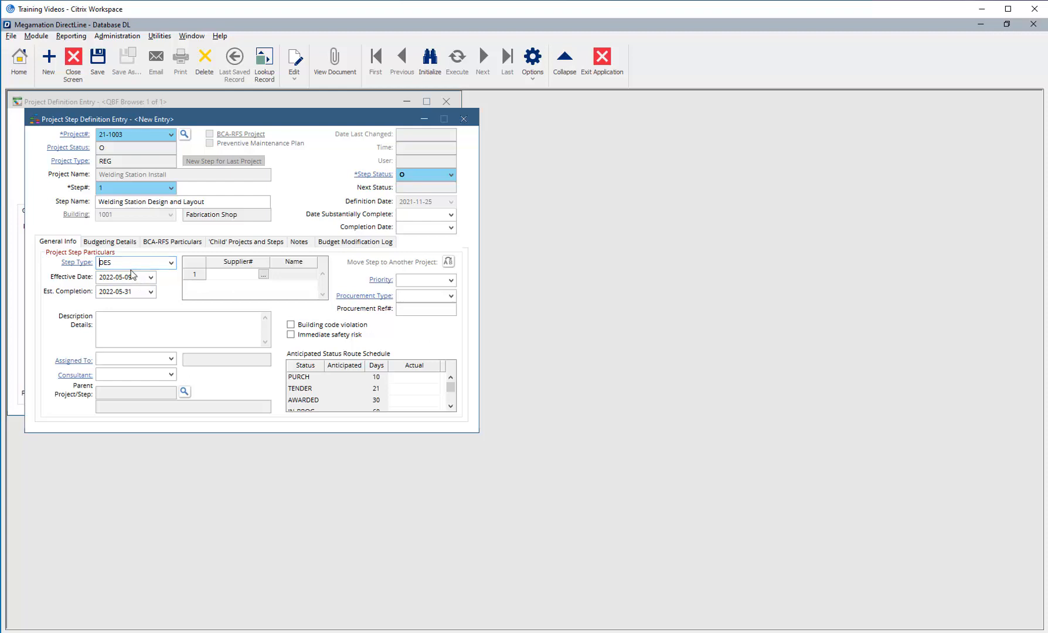
- Set the estimated completion date to 2022-05-13
click(151, 292)
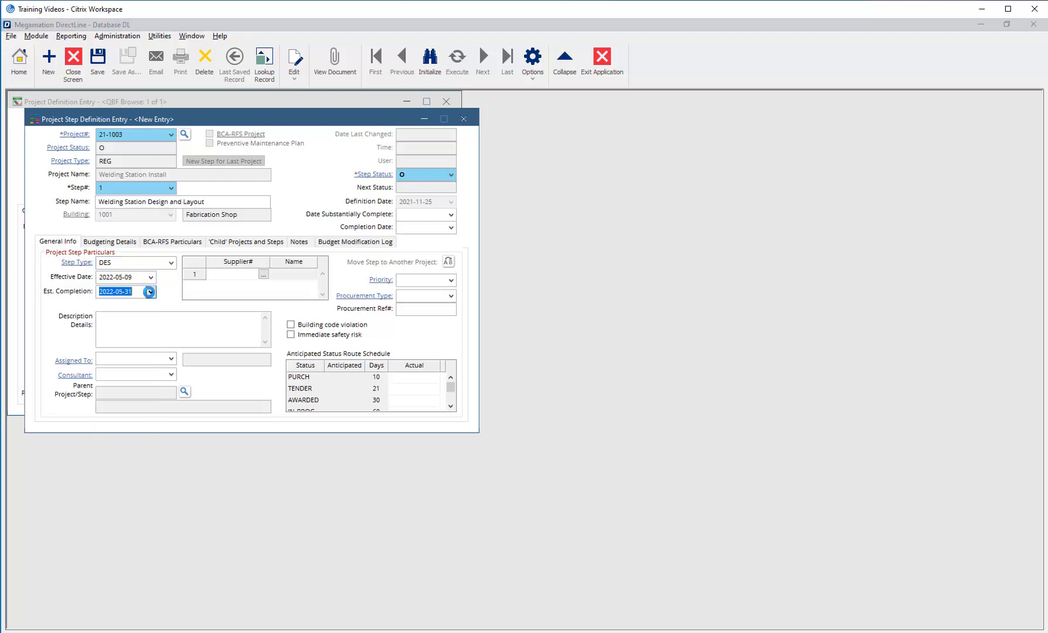
click(163, 438)
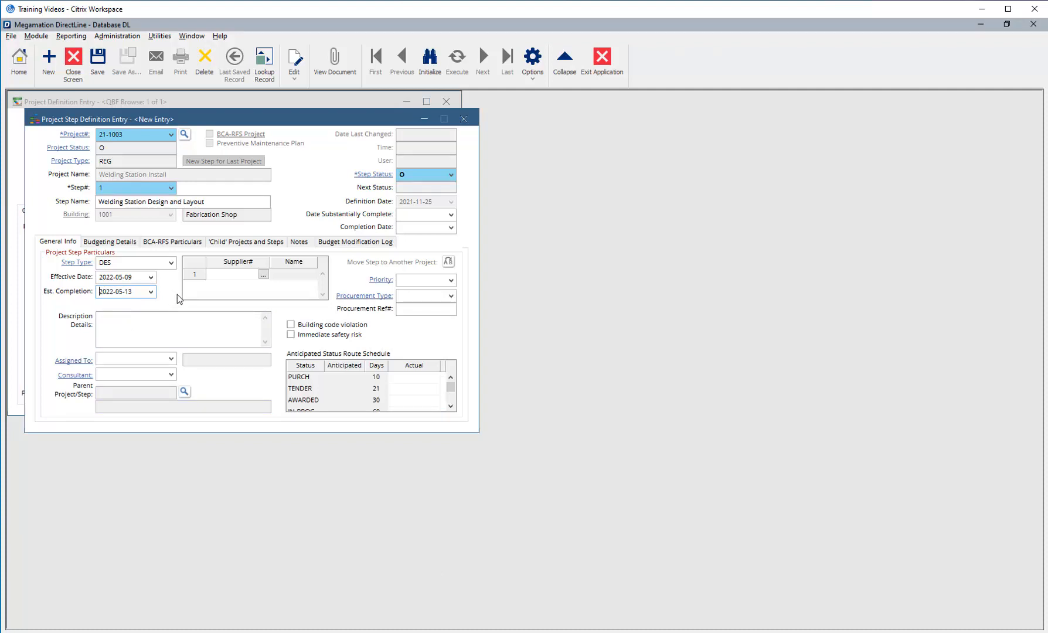
click(226, 273)
click(264, 274)
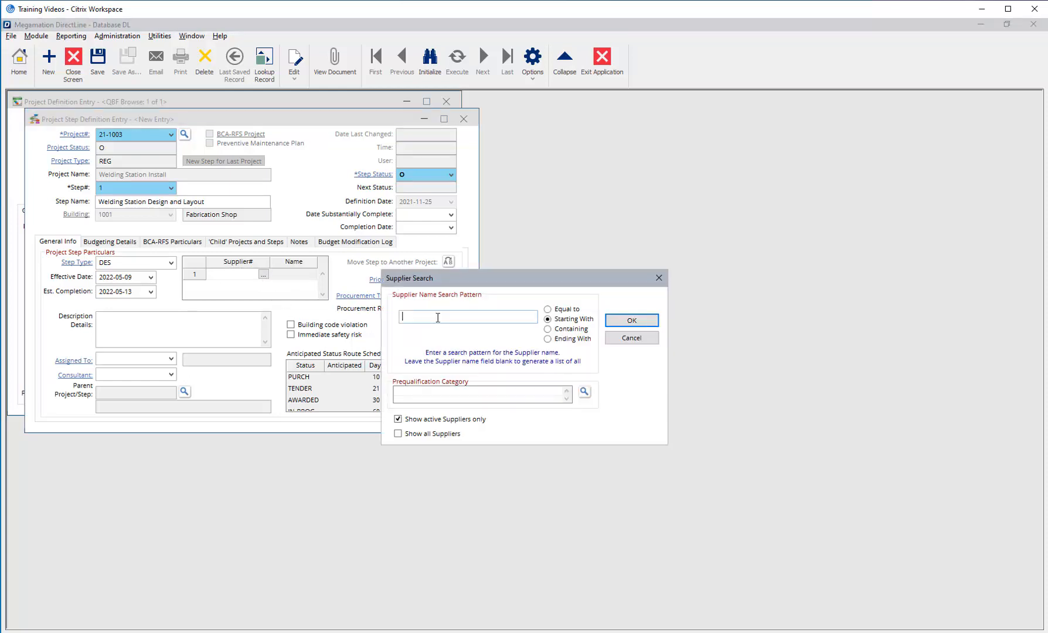
- Add supplier 1000 Megamation Systems, enter the welding-station design description, and set Assigned To FAB
click(627, 322)
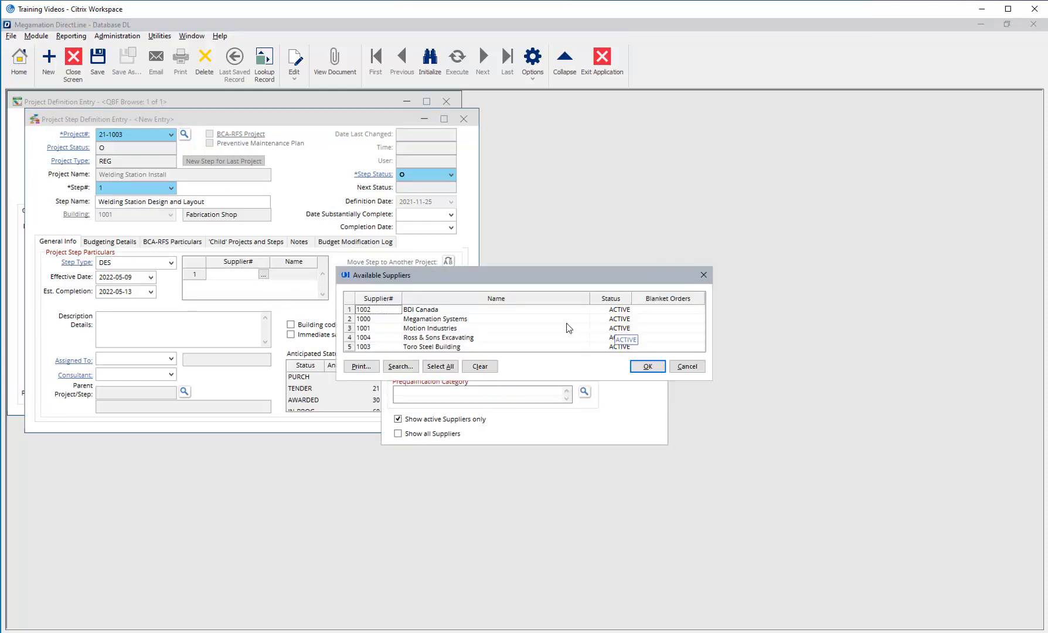
double_click(450, 320)
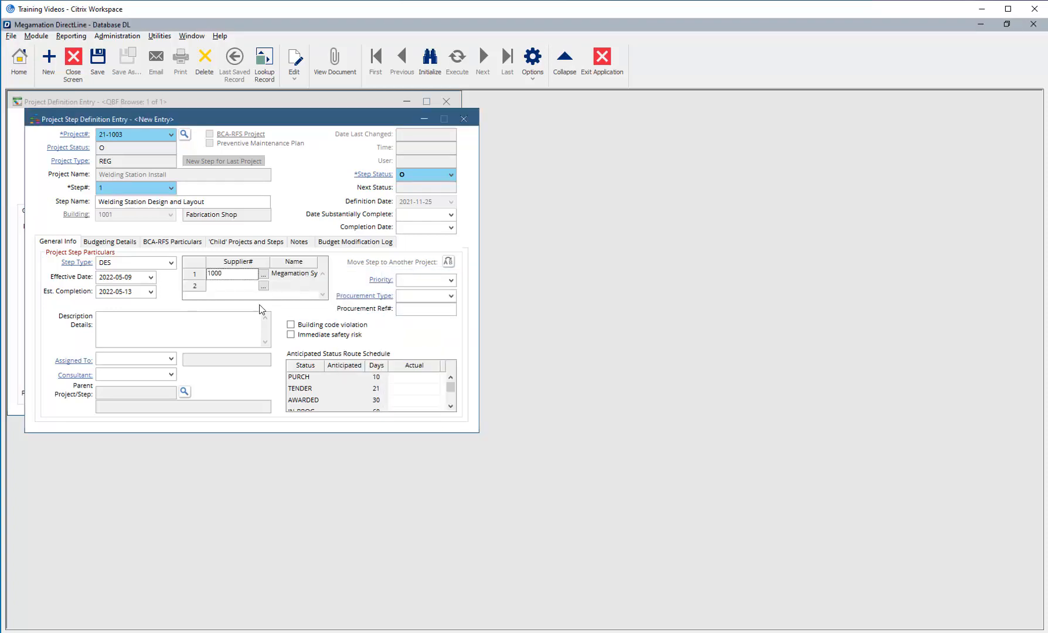
click(209, 317)
text(Designing 3 welding stations with 3 sided welding tables as well as welding hoods for ventilation. Station should include storage for materials as well ad mounts for Machines and gas bottles.)
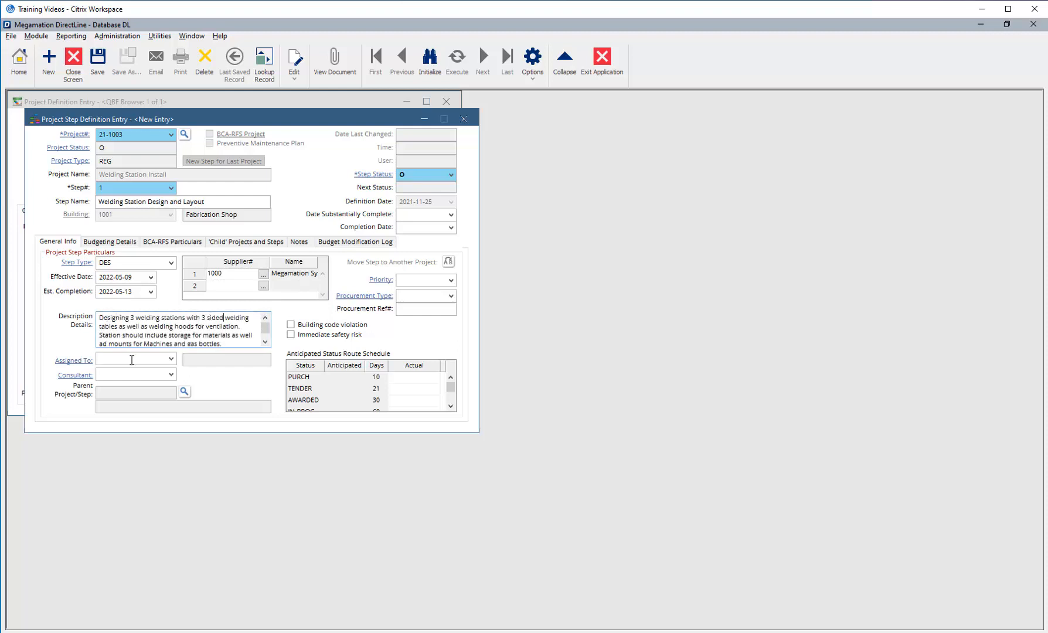
click(172, 361)
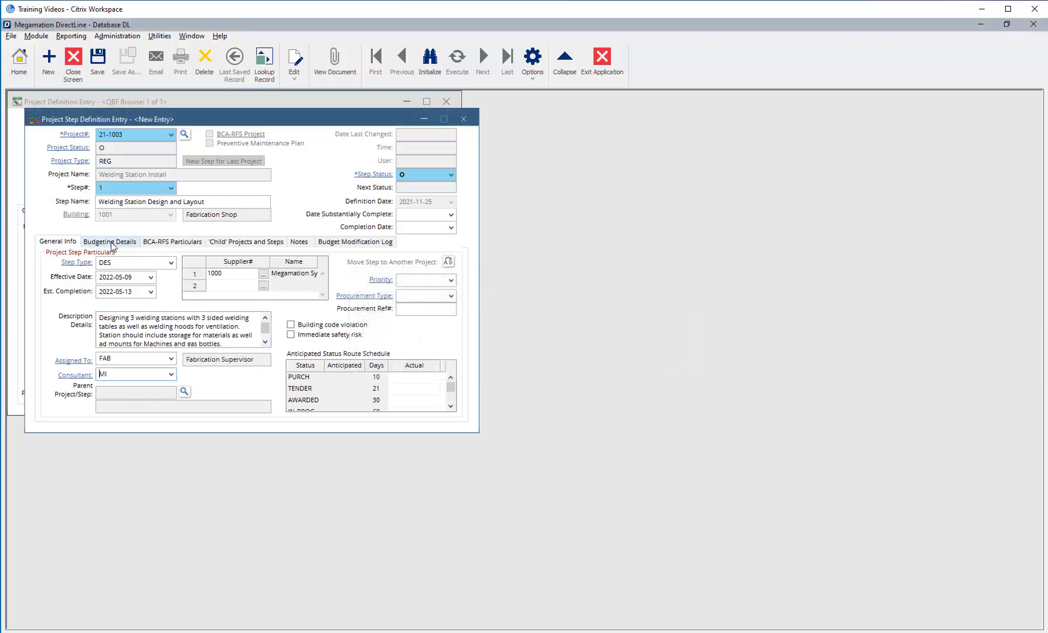
click(108, 243)
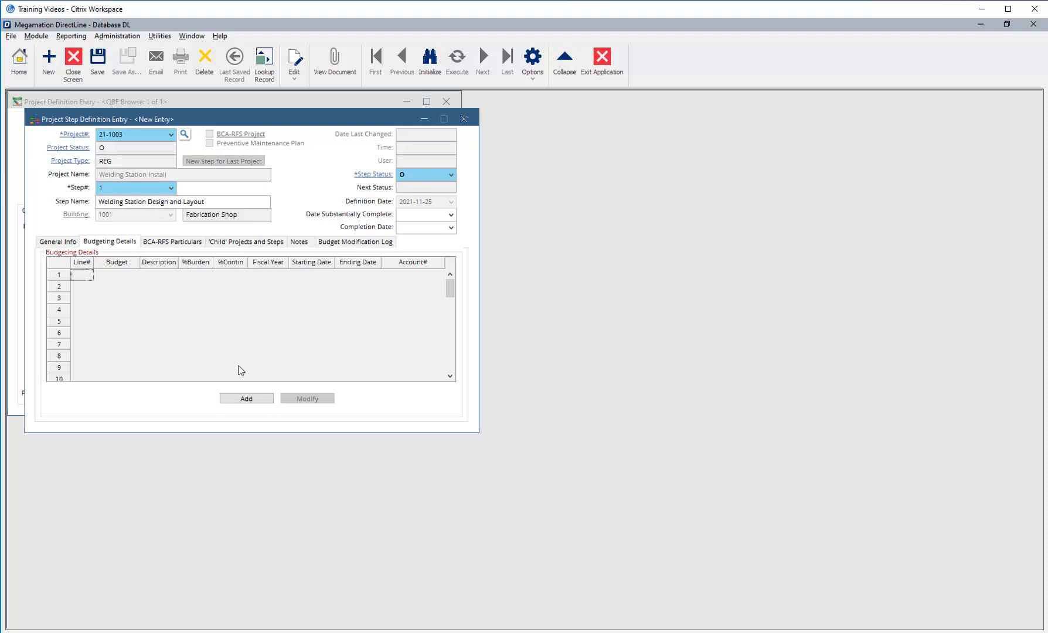
- Start a new budget line of 5000 described as 'Design funds'
click(240, 400)
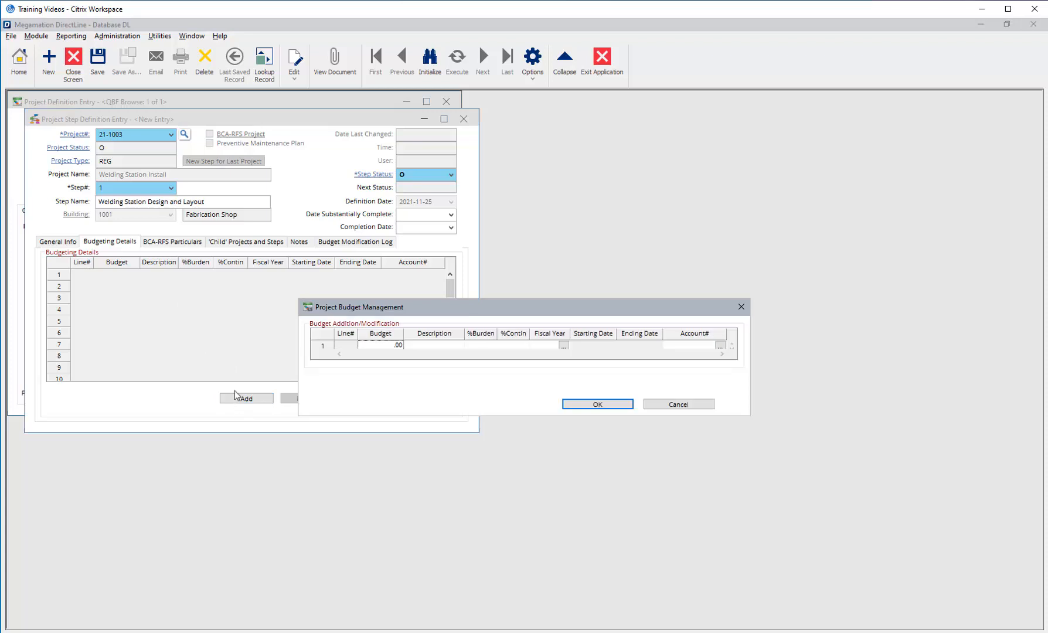
click(377, 346)
text(5000)
key(Tab)
text(Design funds)
- Give the budget line fiscal year 2022 and account 100-10010, then add it
click(543, 347)
click(563, 346)
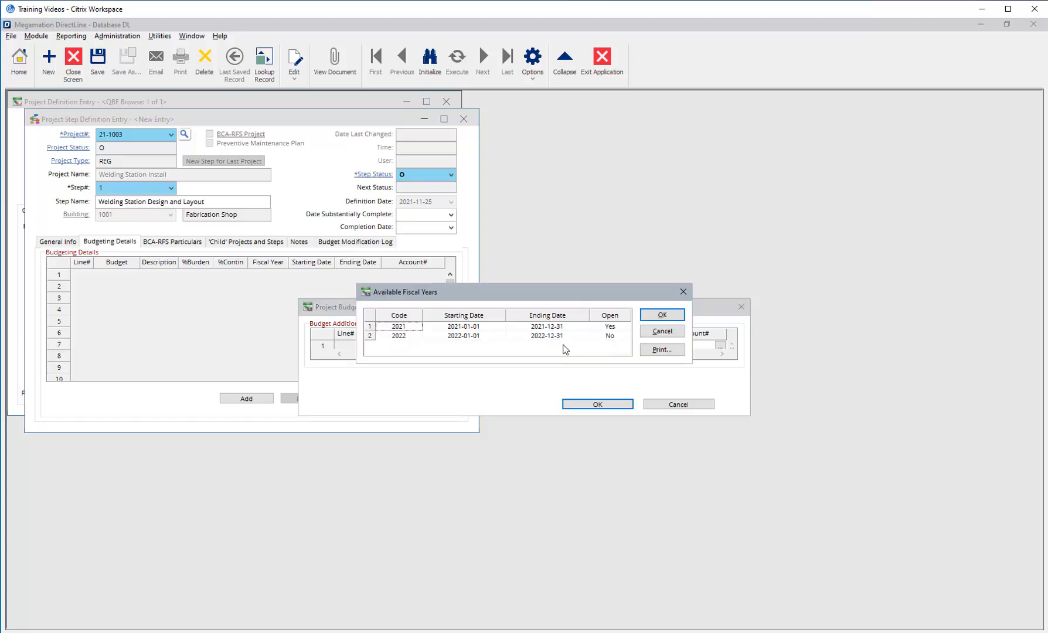
click(423, 335)
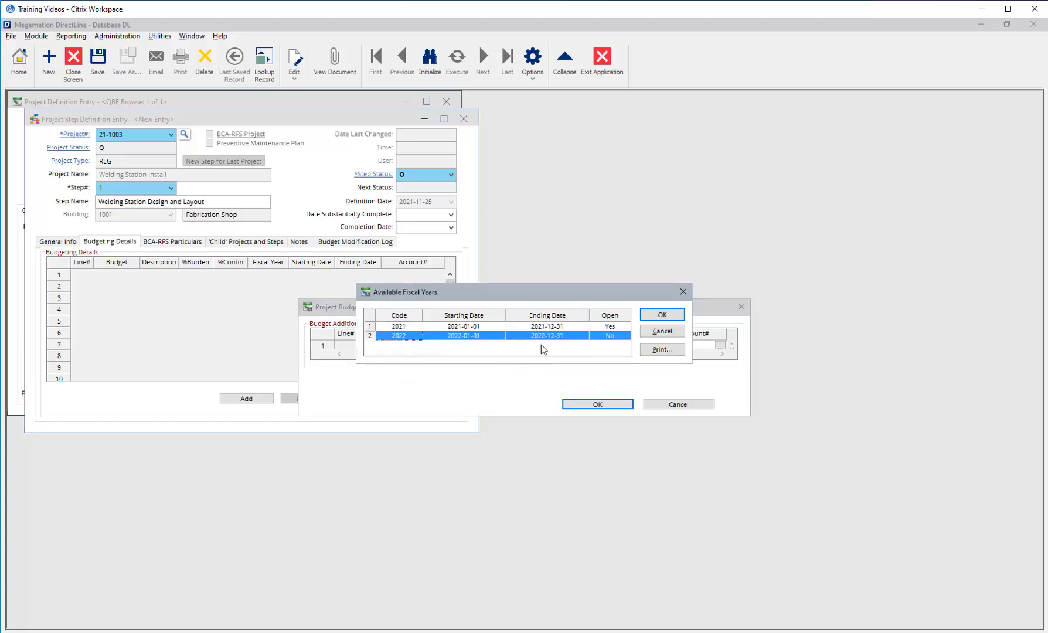
click(662, 316)
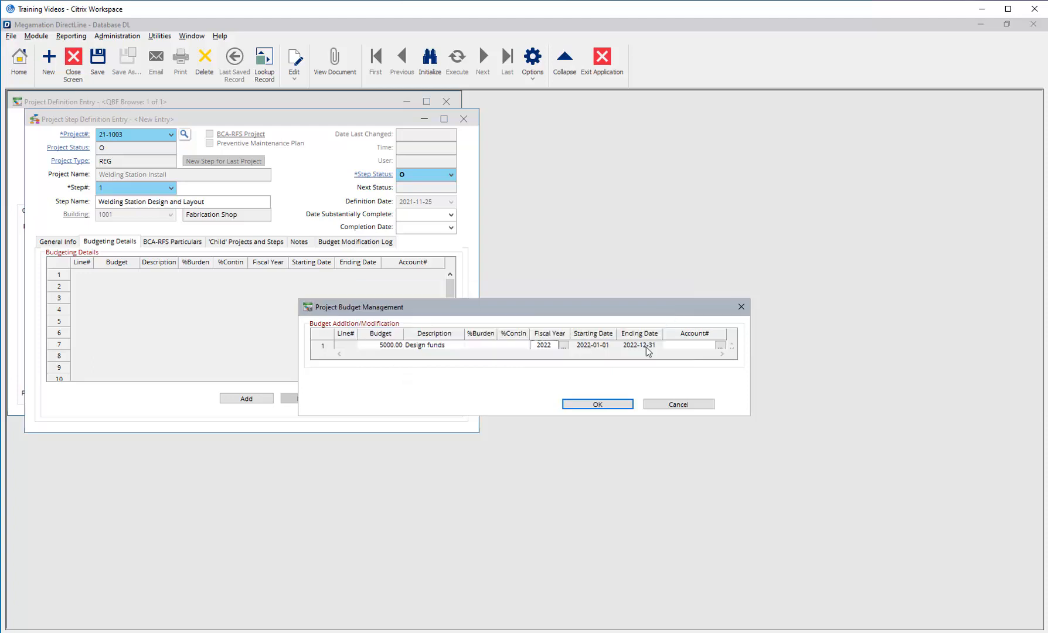
click(681, 346)
click(721, 347)
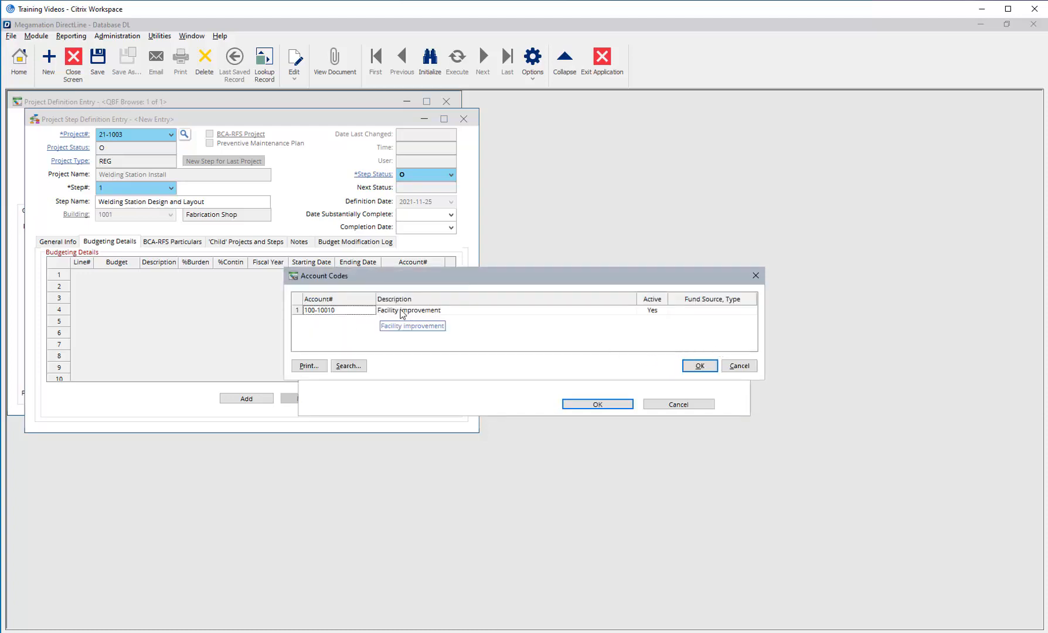
click(381, 311)
click(698, 366)
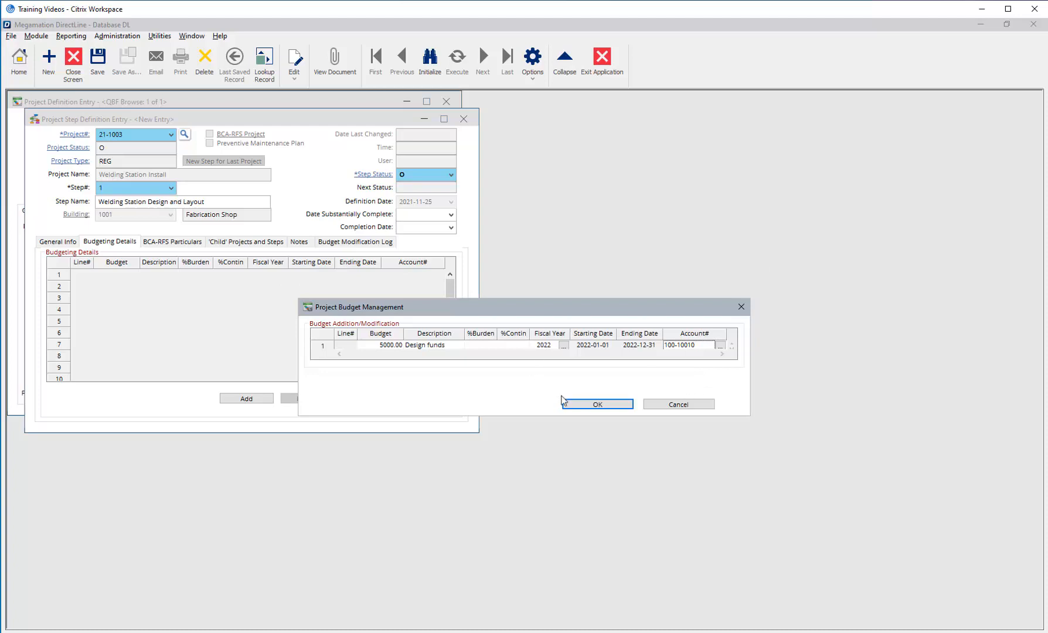
click(600, 404)
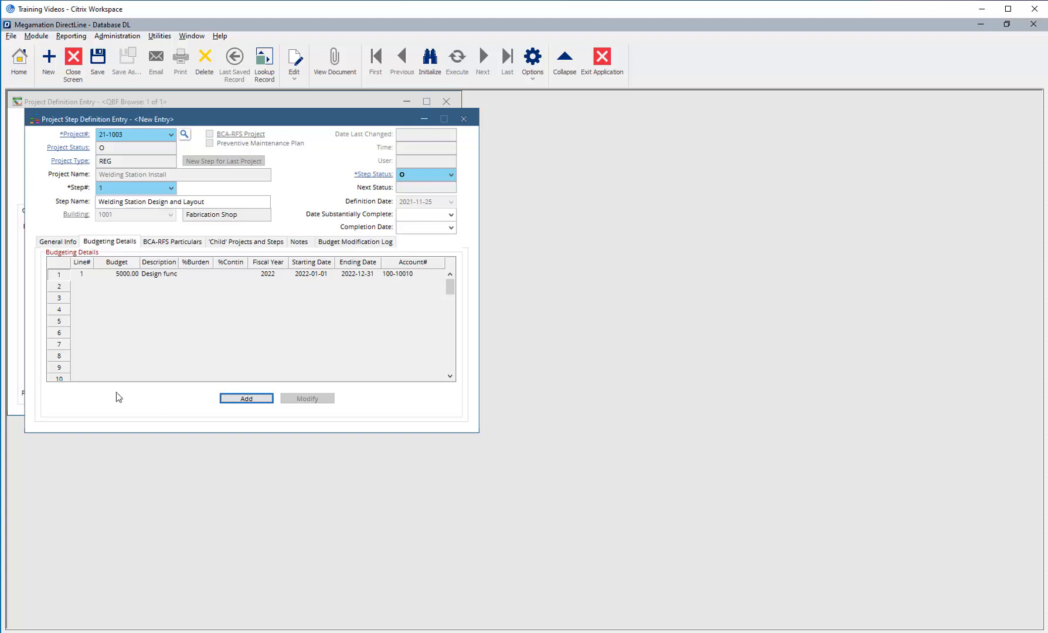
- Save the new Welding Station Design and Layout step for project 21-1003
click(93, 70)
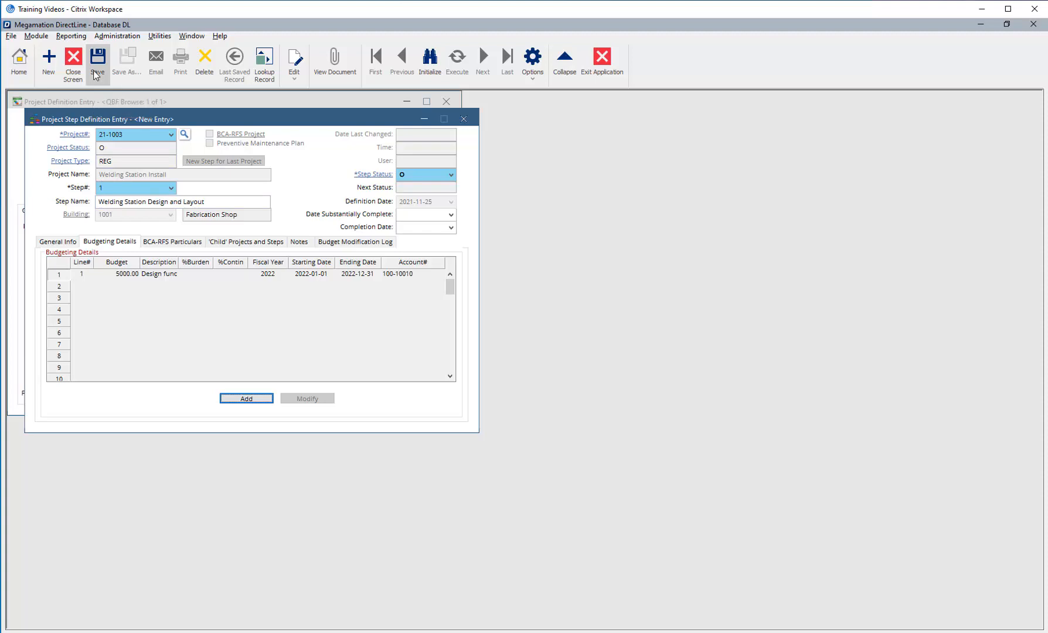